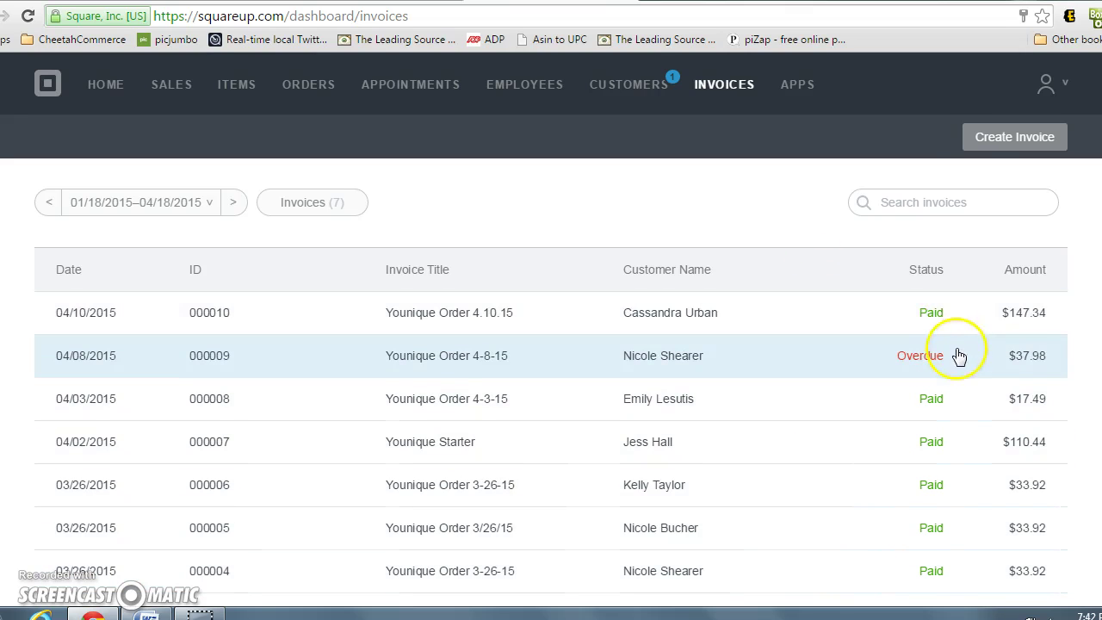
# Start a new invoice titled 'Younique Order 4.18.15'
pyautogui.click(922, 148)
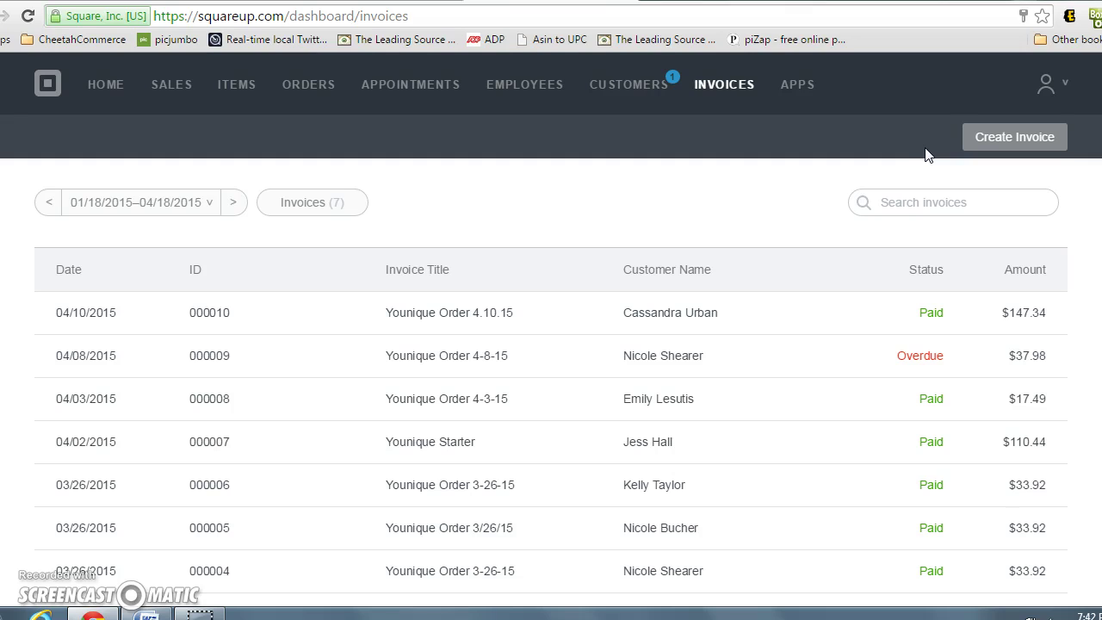
pyautogui.click(994, 143)
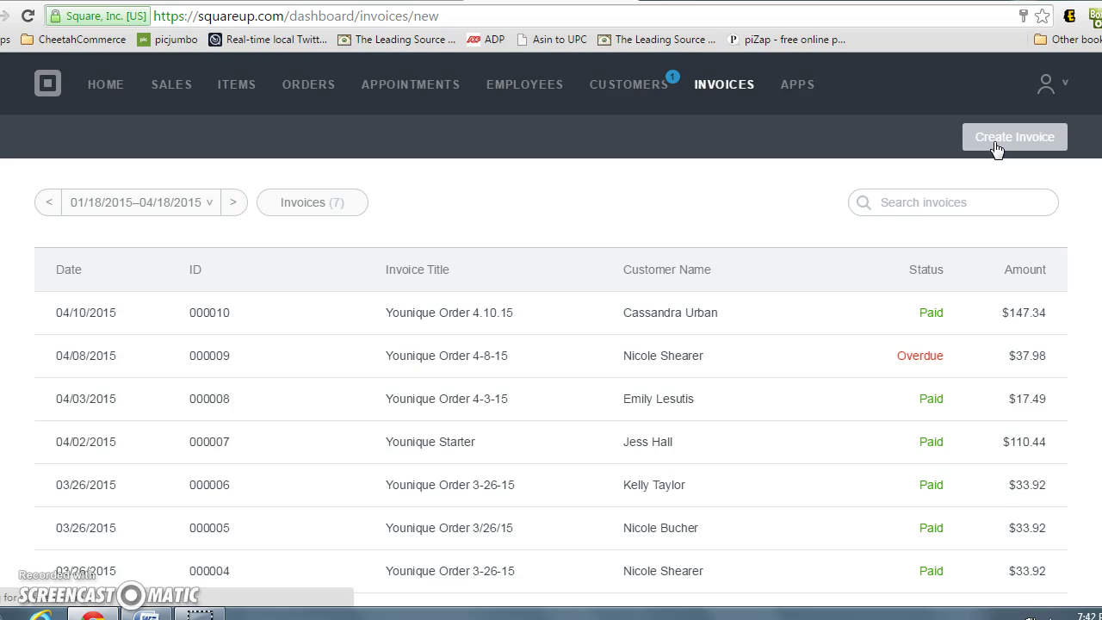
pyautogui.click(213, 297)
pyautogui.write('Youniq')
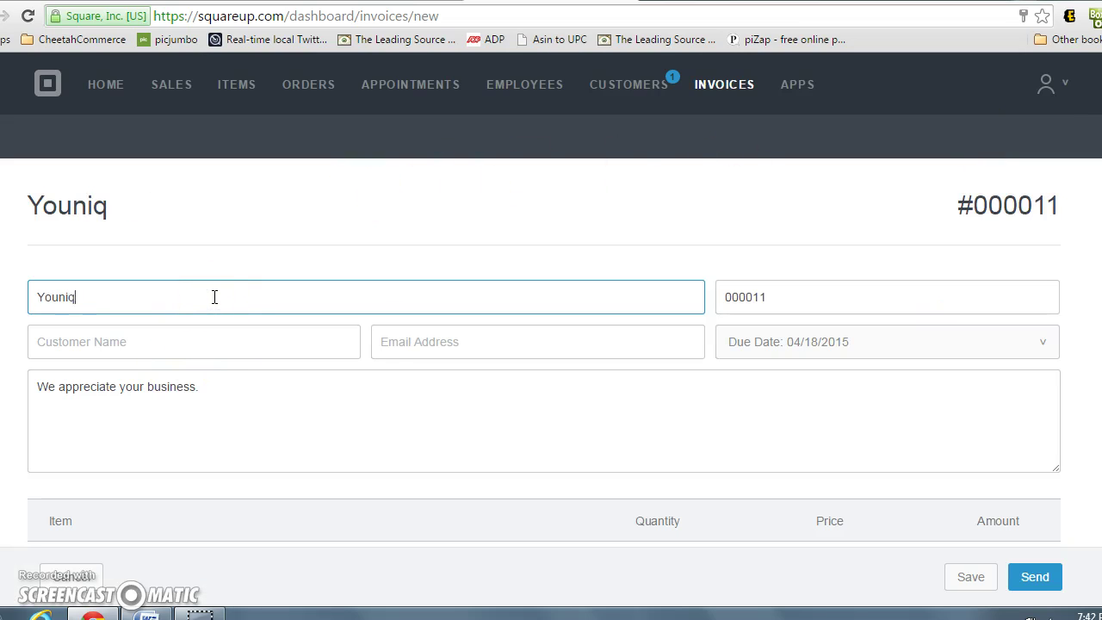
pyautogui.write('ue Order ')
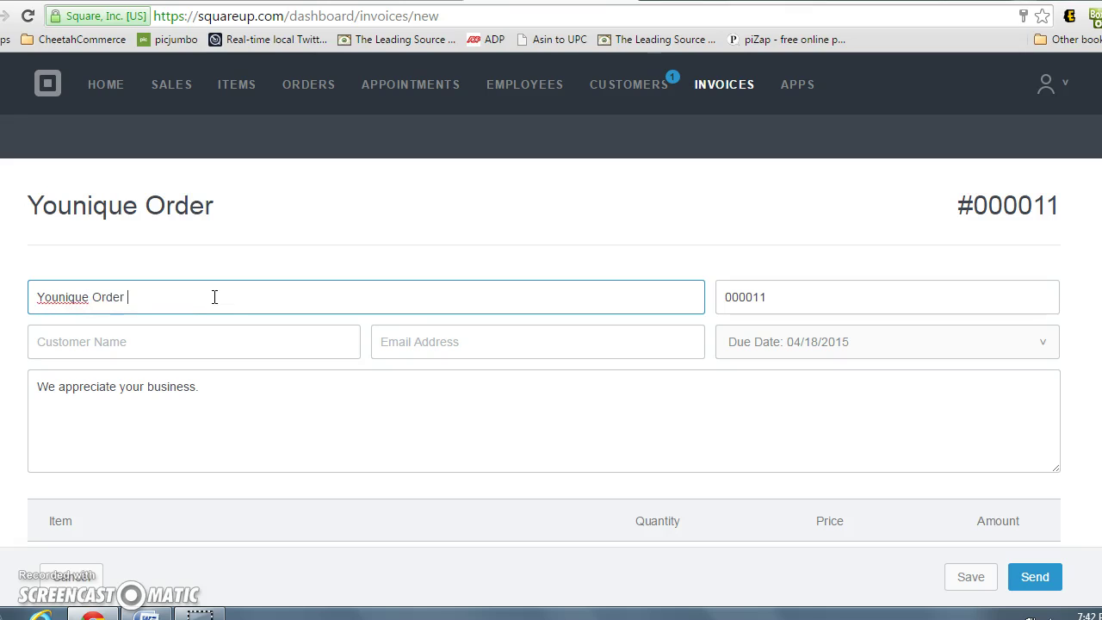
pyautogui.write('4.18.15')
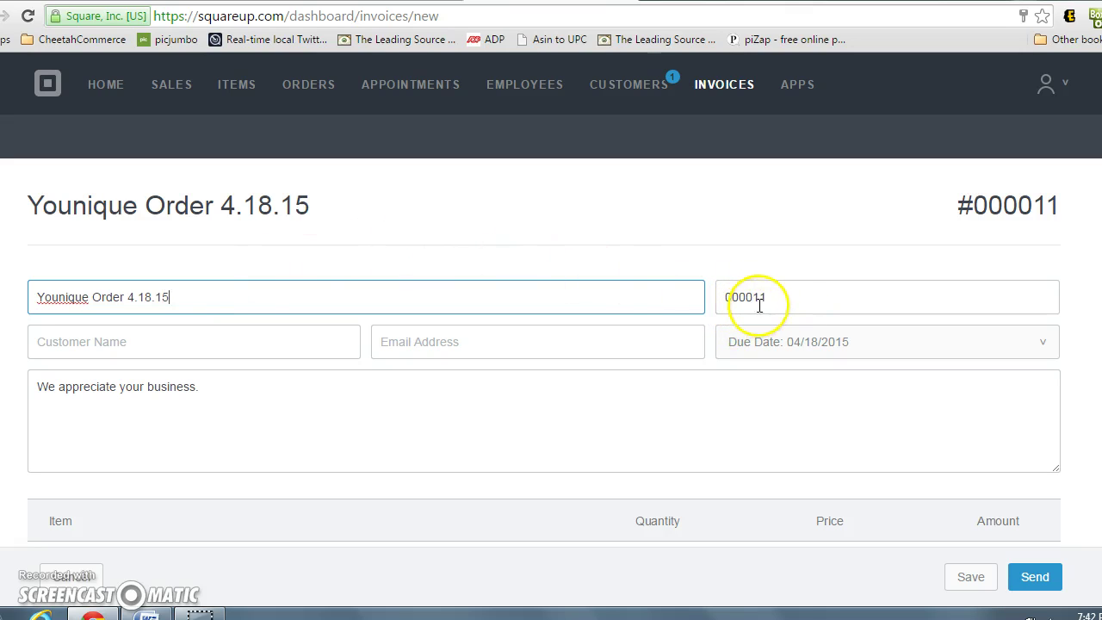
# Enter the customer's full name and e-mail address on the invoice
pyautogui.click(236, 350)
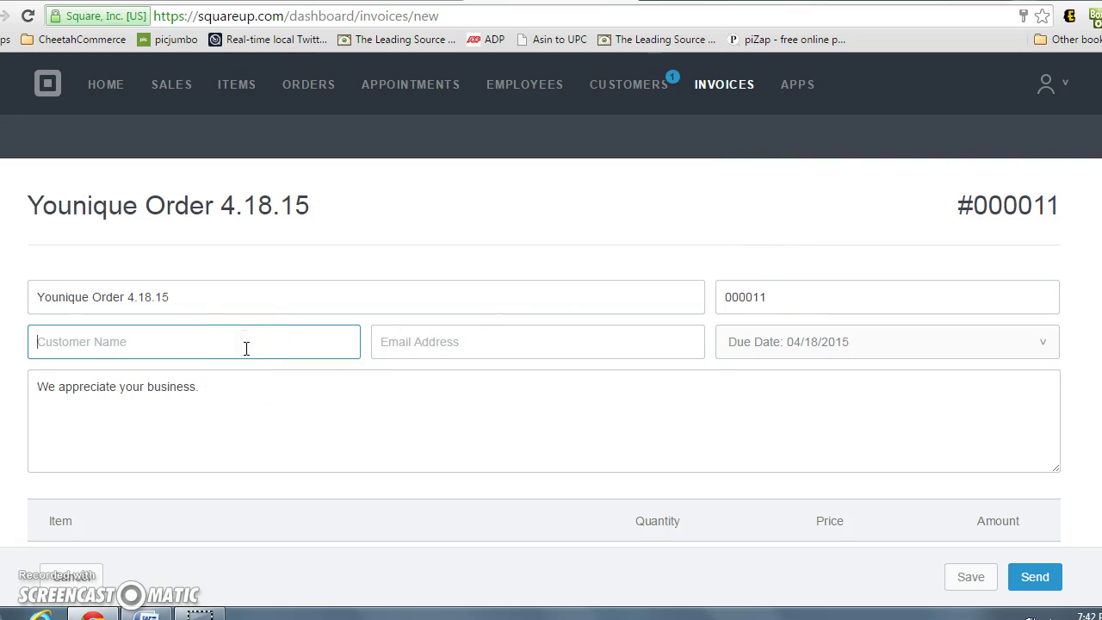
pyautogui.press('Tab')
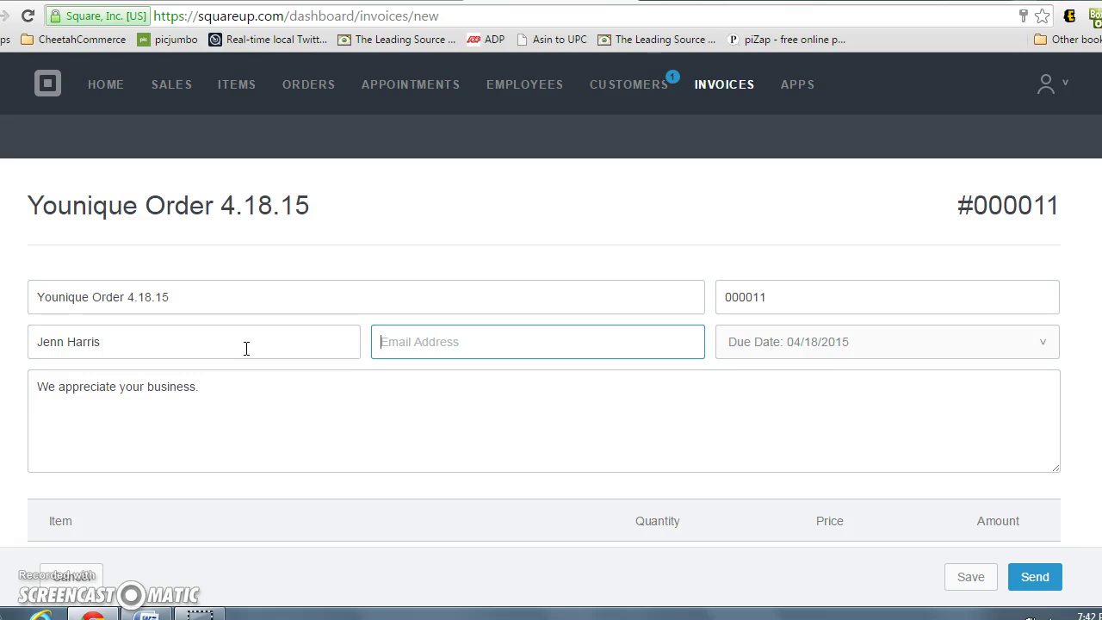
pyautogui.click(412, 334)
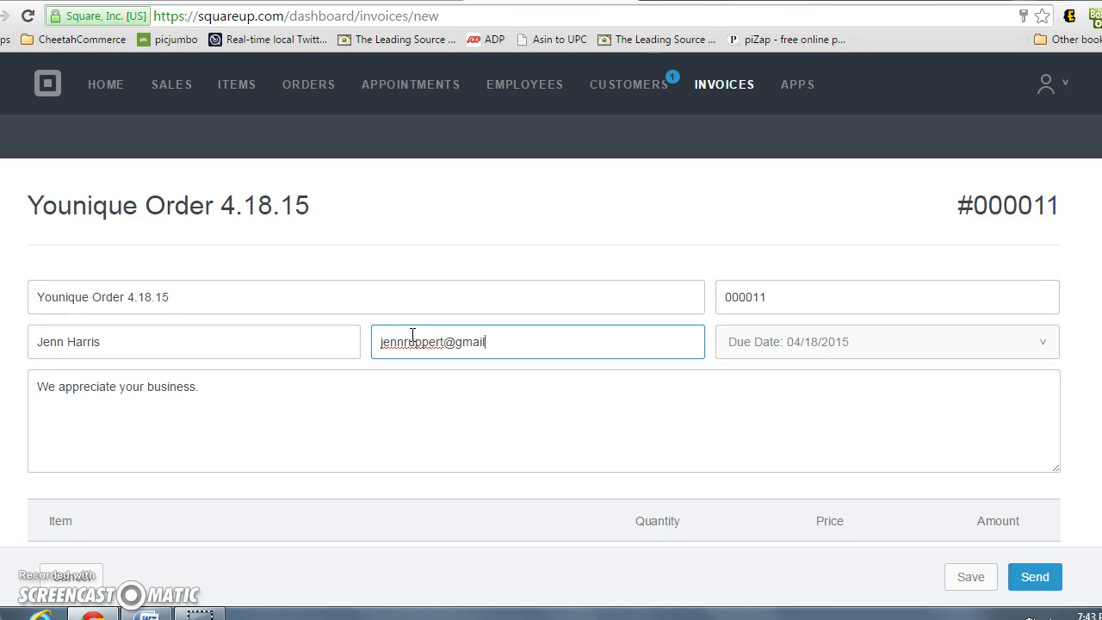
# Replace the default invoice message with 'Thank you so much for your support'
pyautogui.click(433, 385)
pyautogui.moveTo(211, 386); pyautogui.dragTo(35, 379)
pyautogui.write('Tha')
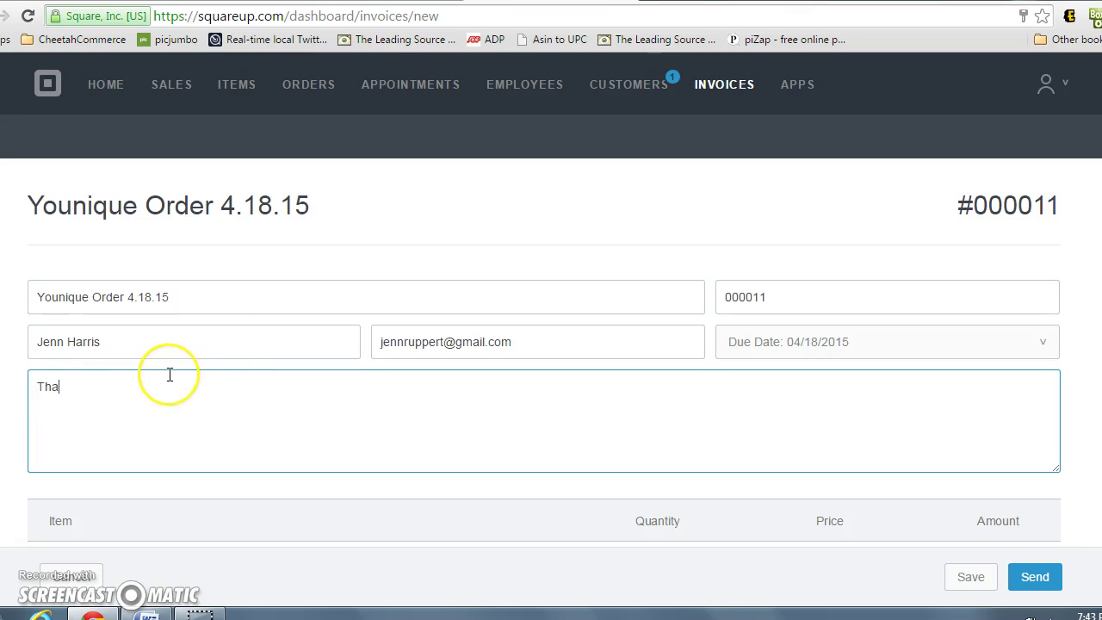
pyautogui.write('nk you so much for your support')
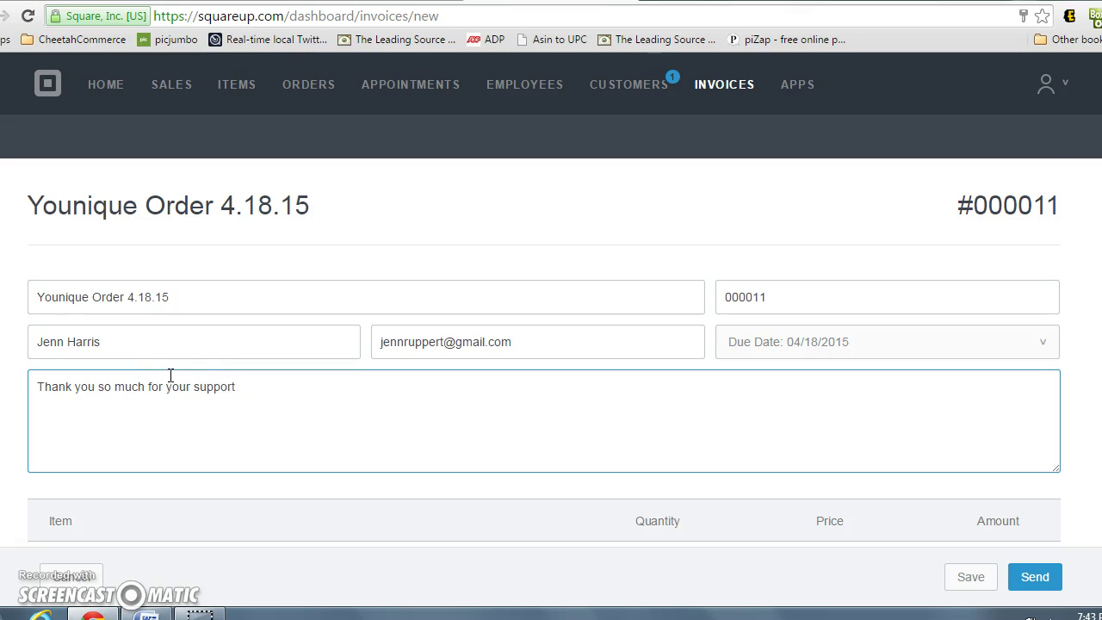
pyautogui.scroll(-2, 173, 376)
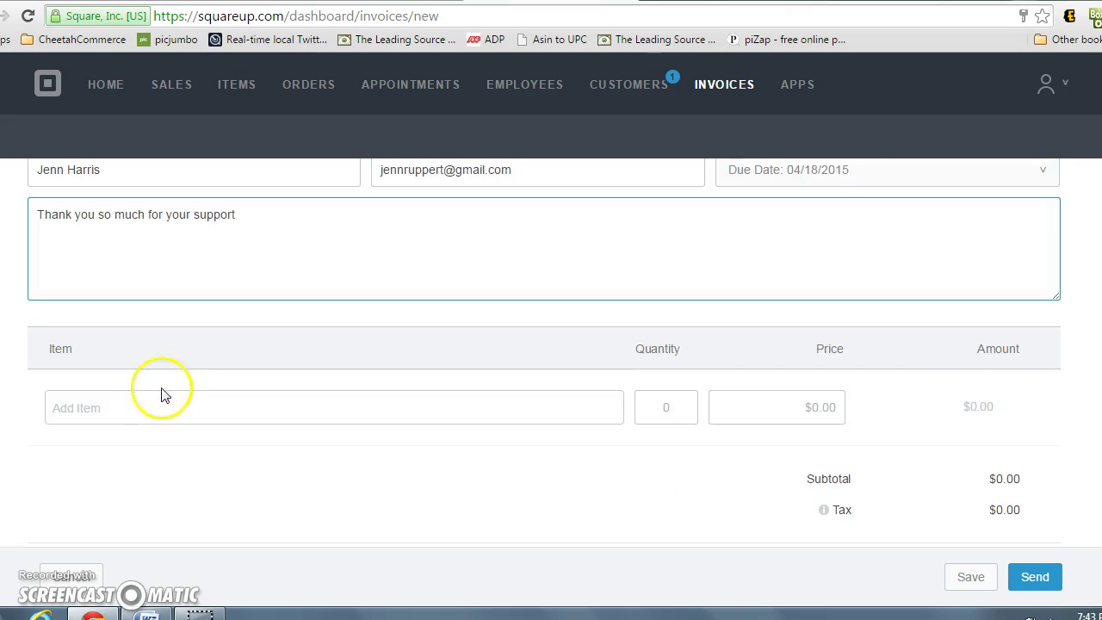
# Add one April Bundle Deal at $32.00, giving $1.92 PA Sales Tax and a $33.92 total
pyautogui.click(136, 410)
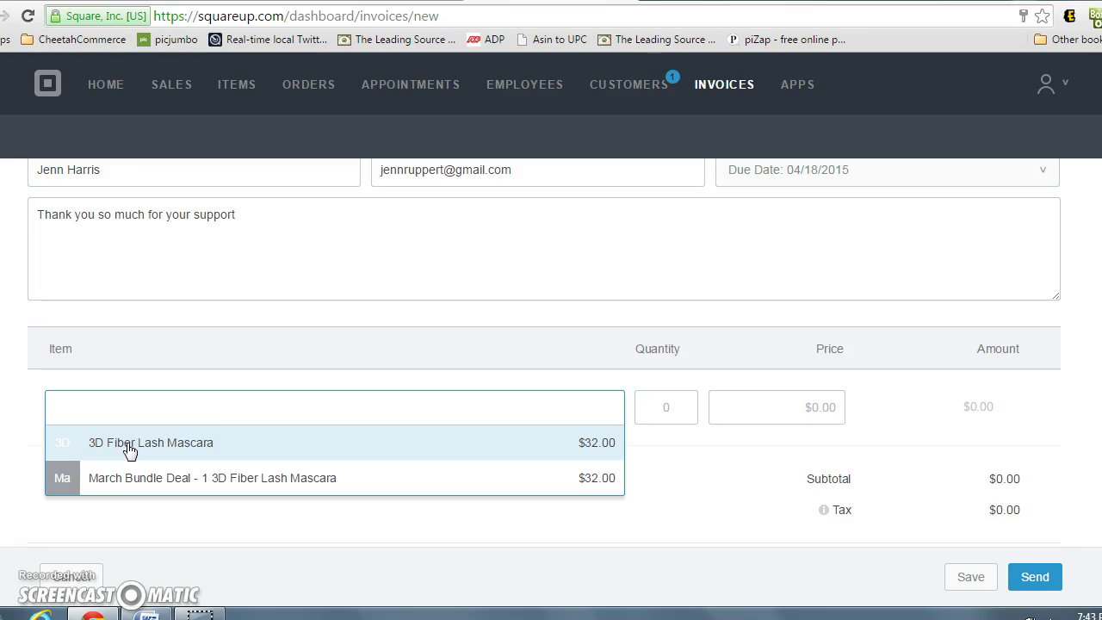
pyautogui.click(128, 416)
pyautogui.click(129, 411)
pyautogui.write('April ')
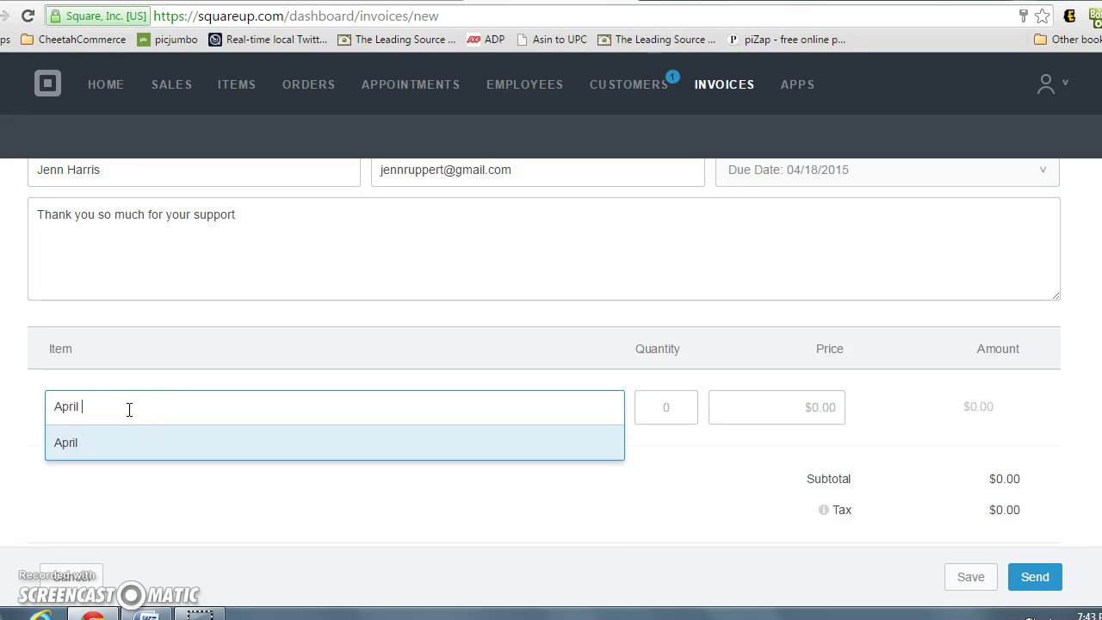
pyautogui.write('Bundle Dea')
pyautogui.press('Return')
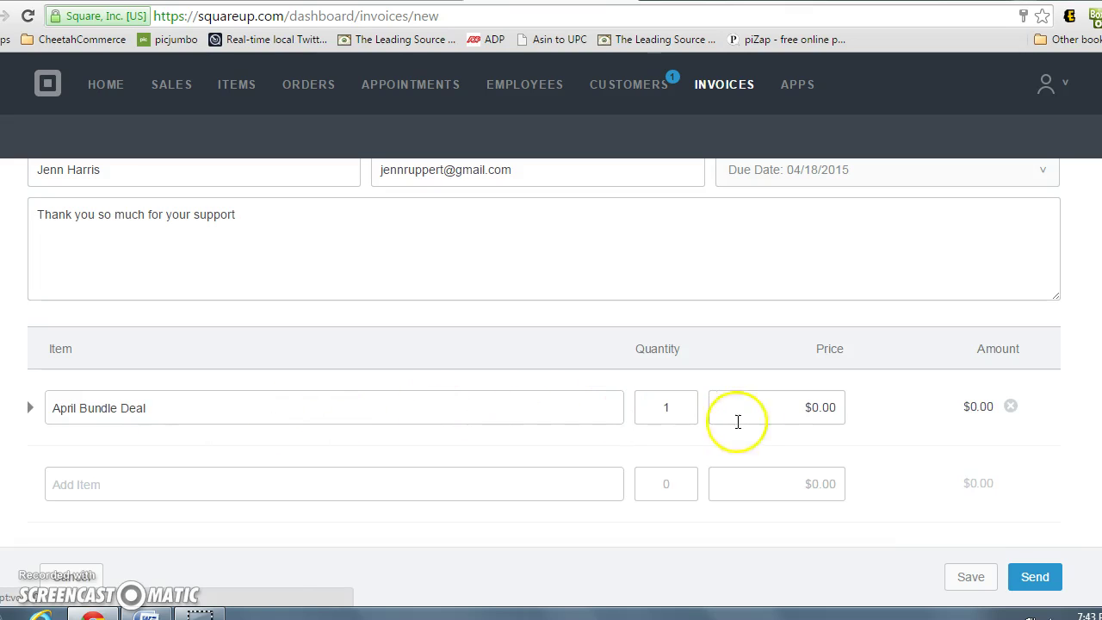
pyautogui.click(787, 411)
pyautogui.moveTo(810, 407); pyautogui.dragTo(853, 414)
pyautogui.write('32.00')
pyautogui.click(886, 413)
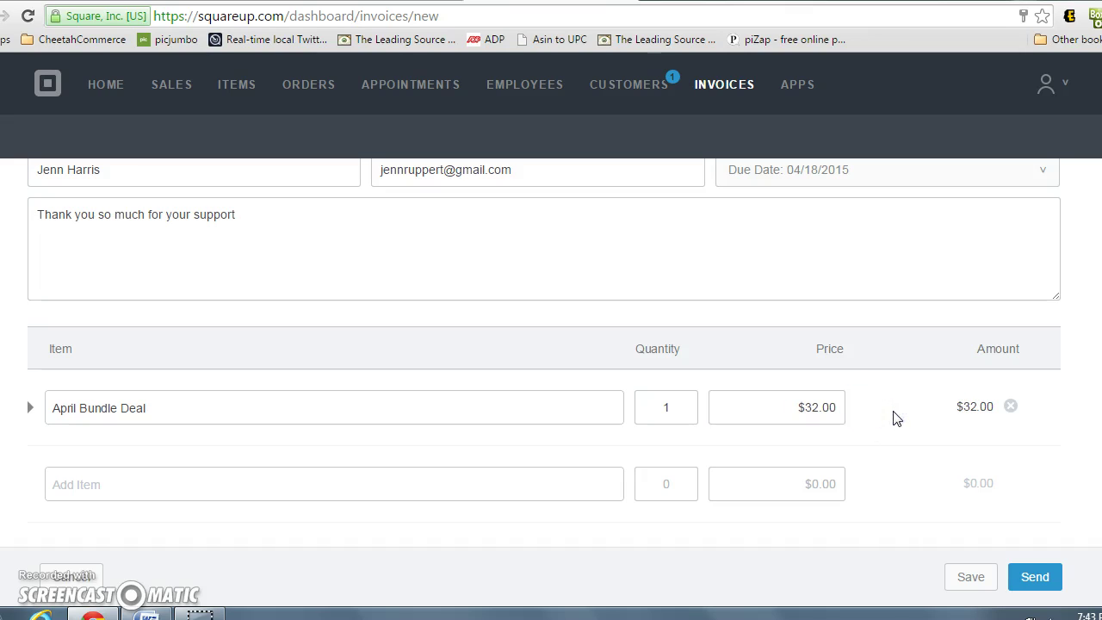
pyautogui.scroll(-2, 979, 413)
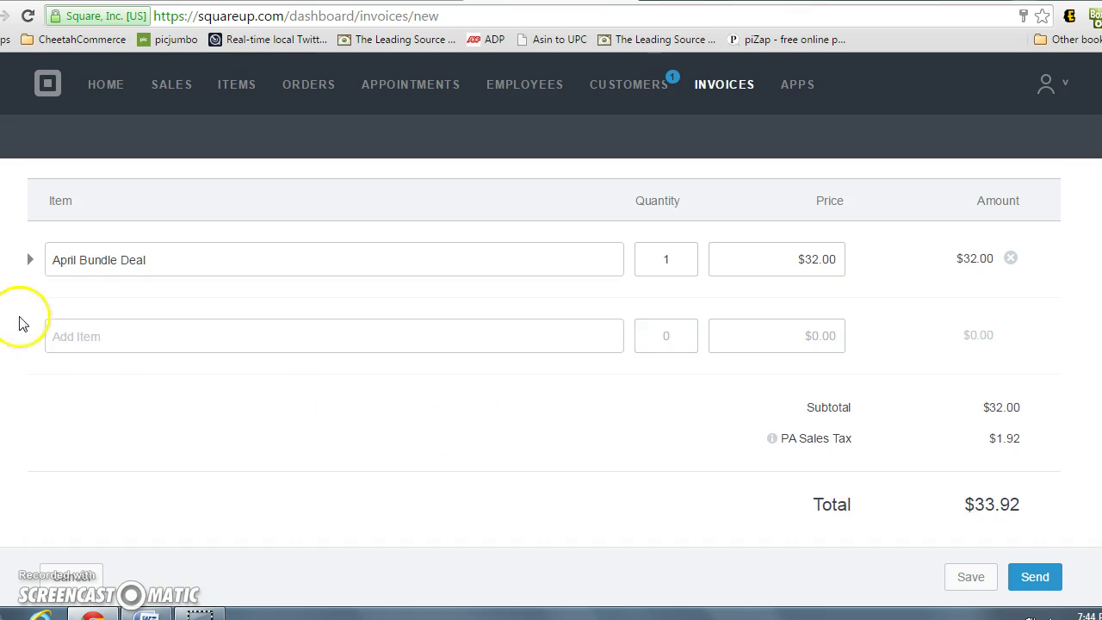
# Review the bundle's tax options and add a Shipping line priced $5.50
pyautogui.click(31, 260)
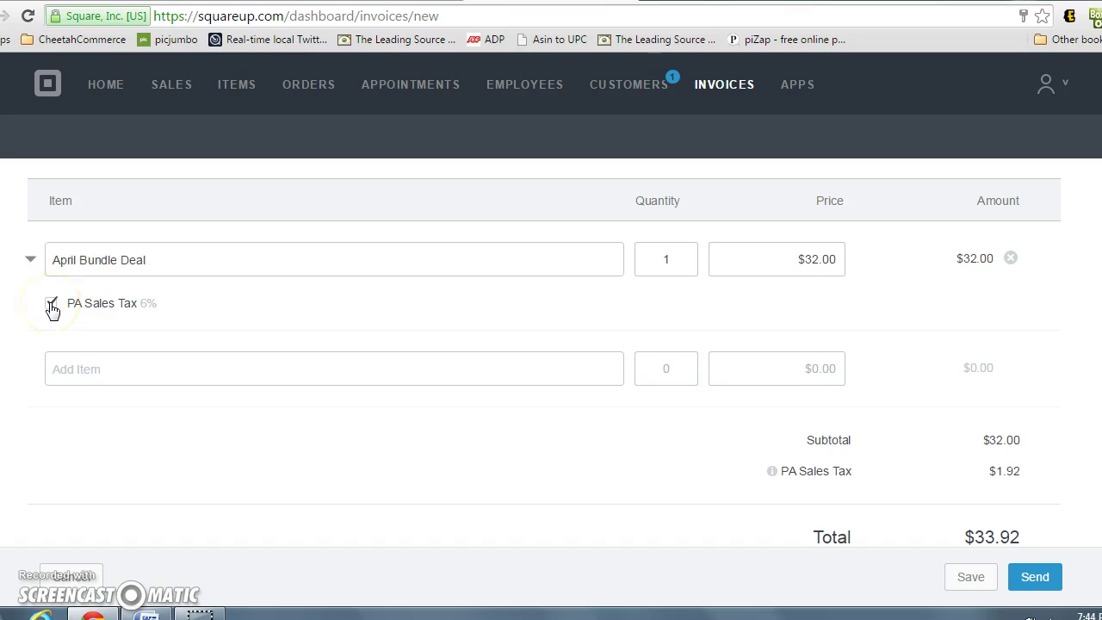
pyautogui.click(60, 312)
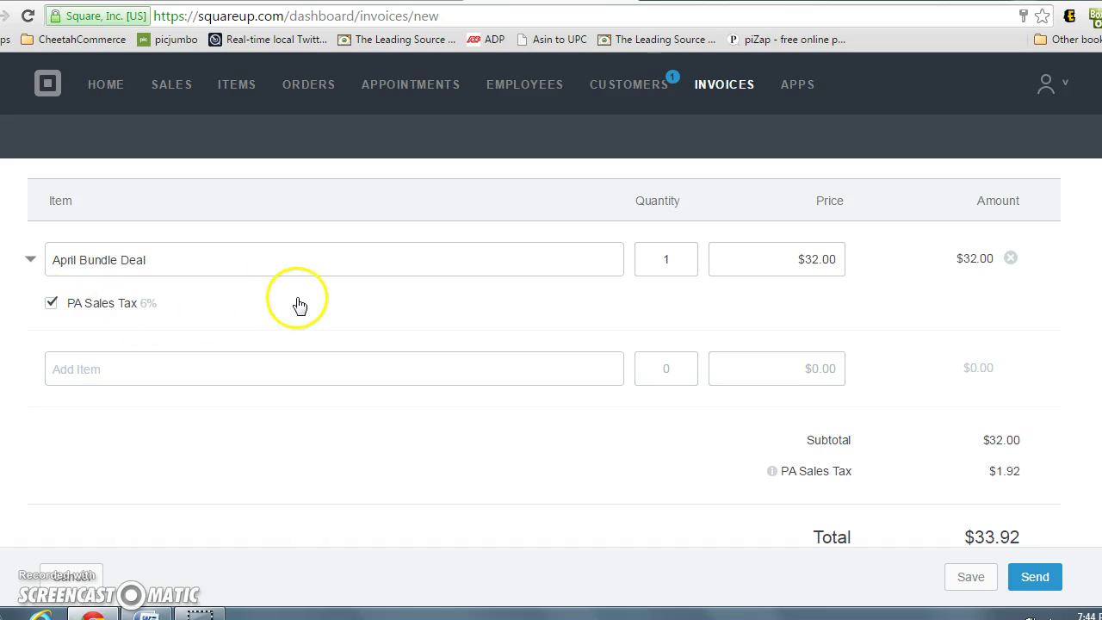
pyautogui.click(301, 366)
pyautogui.write('Shipping')
pyautogui.press('Return')
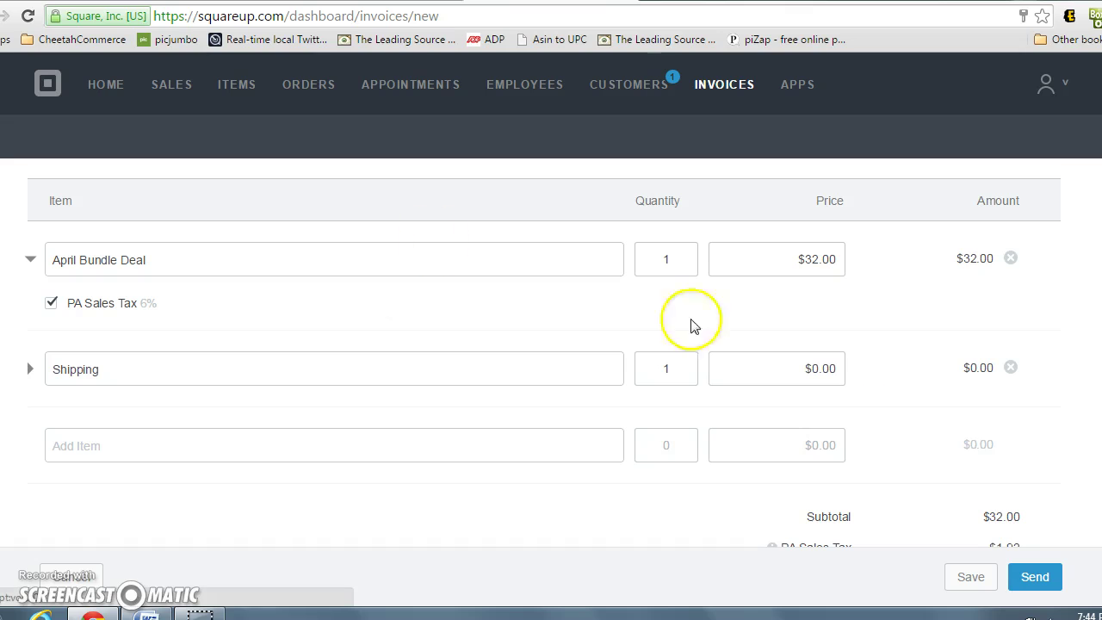
pyautogui.doubleClick(823, 369)
pyautogui.write('5.50')
# Exclude Shipping from PA Sales Tax and send the $39.42 invoice
pyautogui.click(28, 370)
pyautogui.click(52, 413)
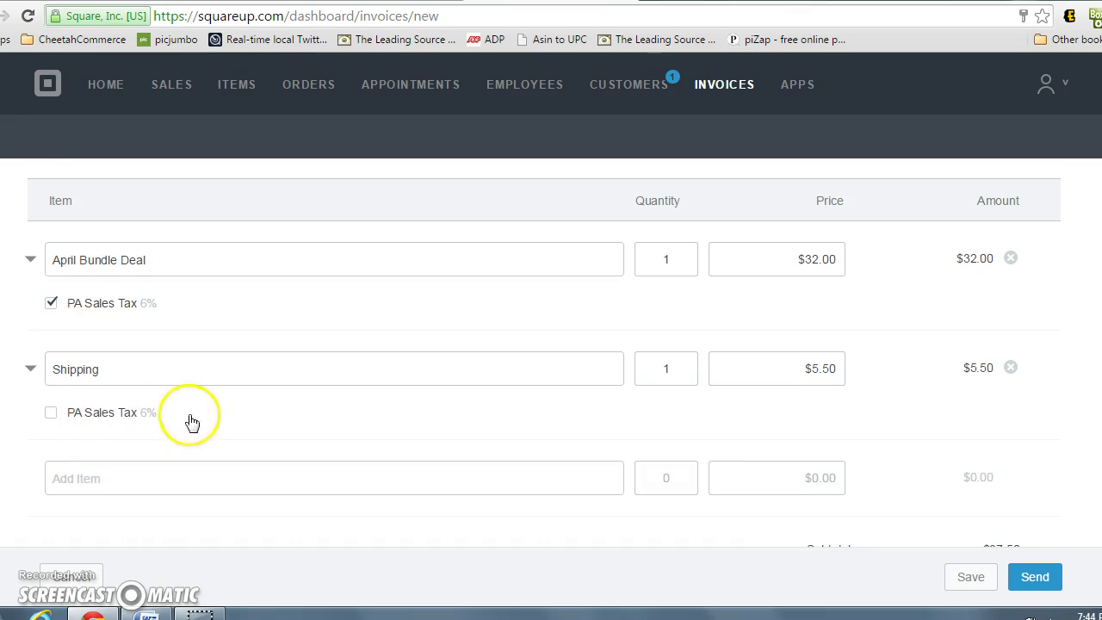
pyautogui.scroll(-1, 344, 404)
pyautogui.scroll(-1, 482, 388)
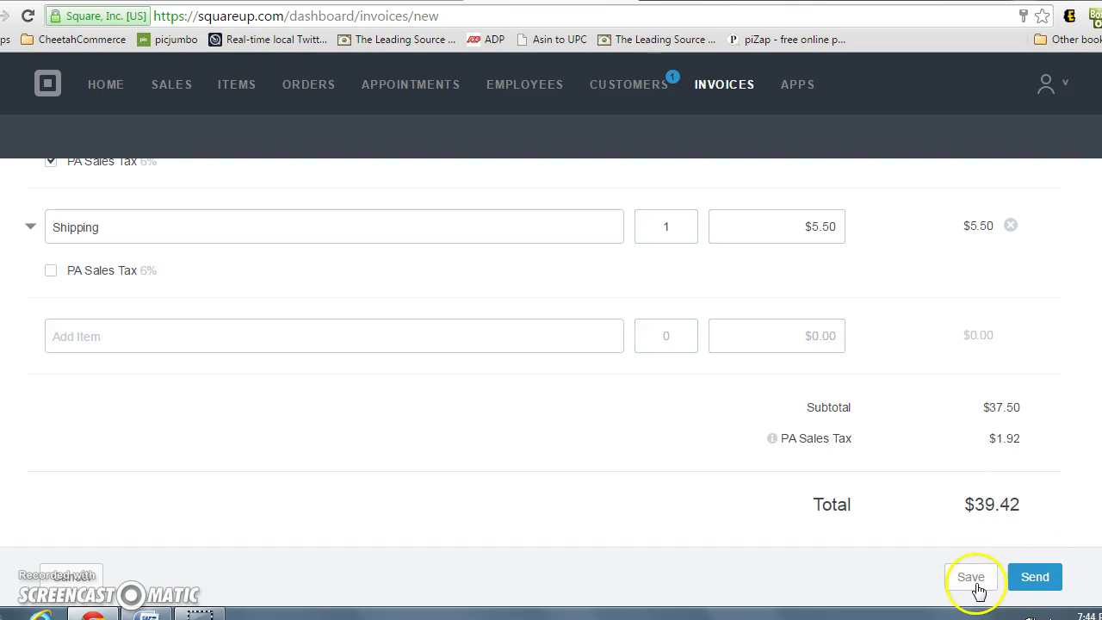
pyautogui.click(1022, 575)
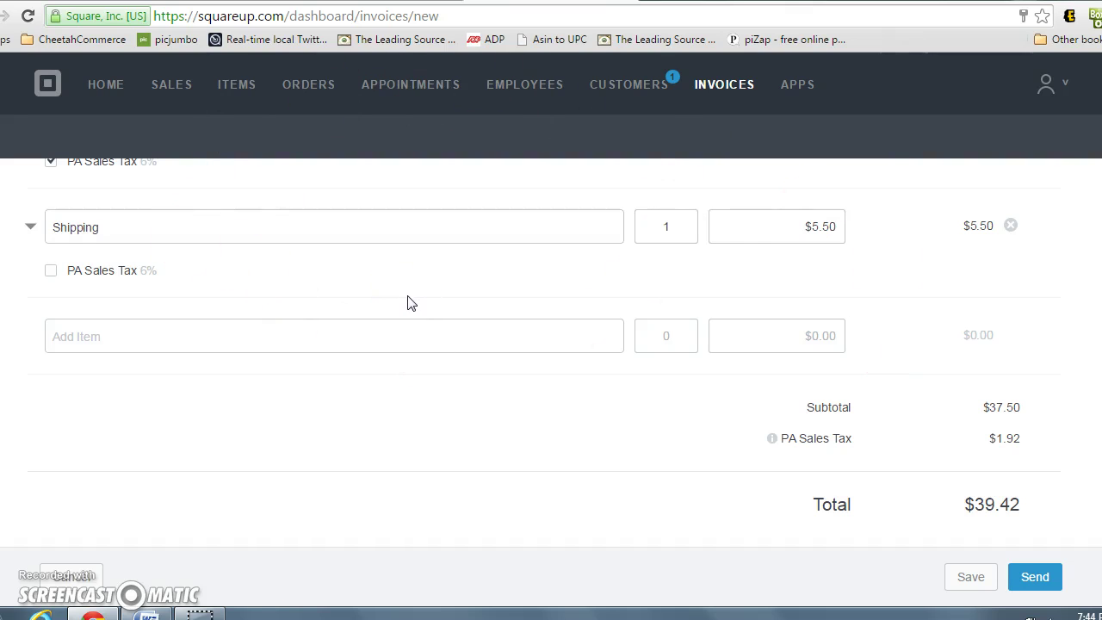
# Return to the invoice list, then go to the Item Library
pyautogui.click(723, 95)
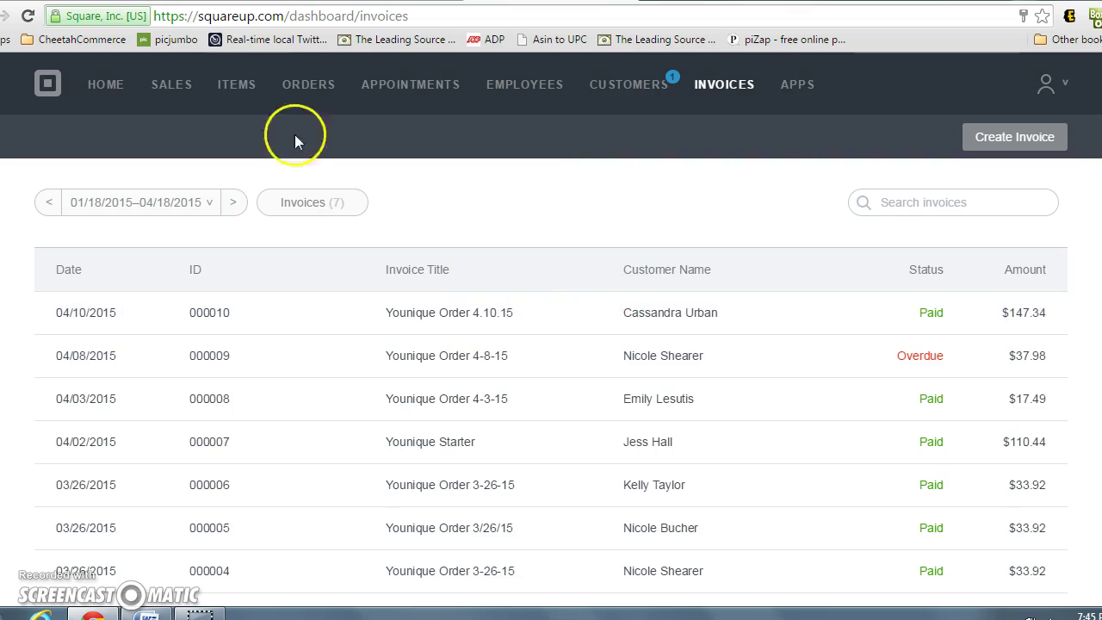
pyautogui.click(243, 89)
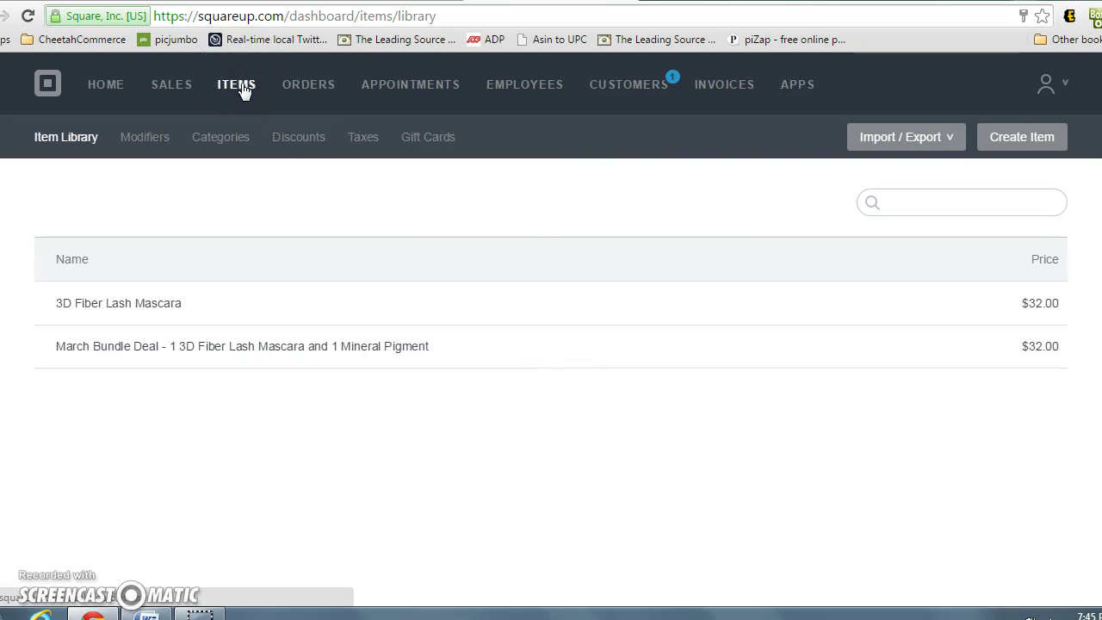
# Create a new item named Sample with category set to None
pyautogui.click(243, 90)
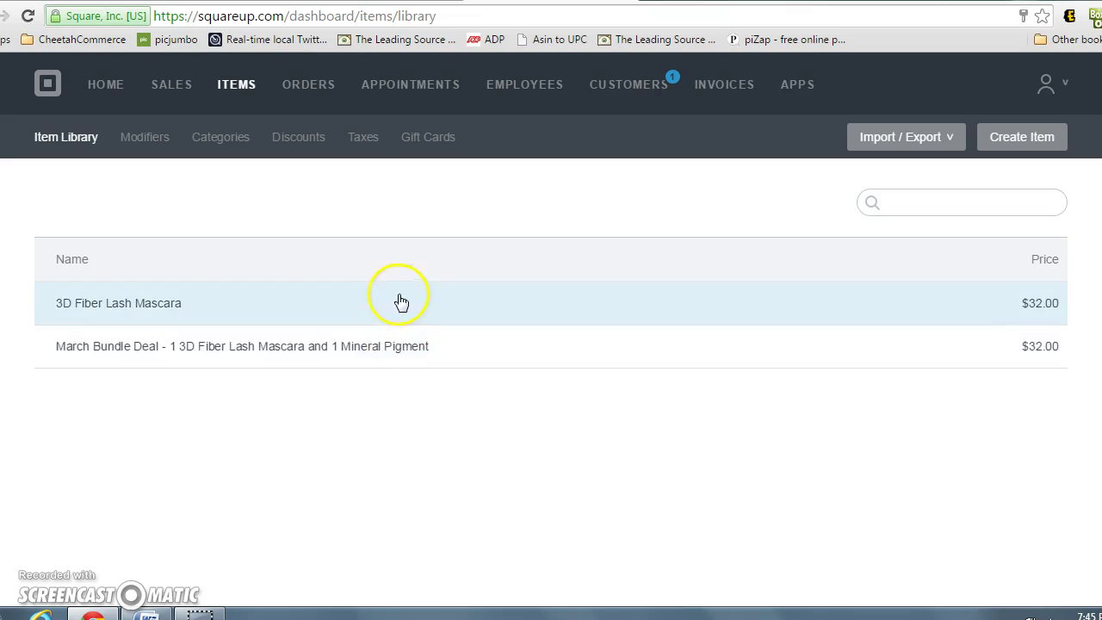
pyautogui.click(1028, 146)
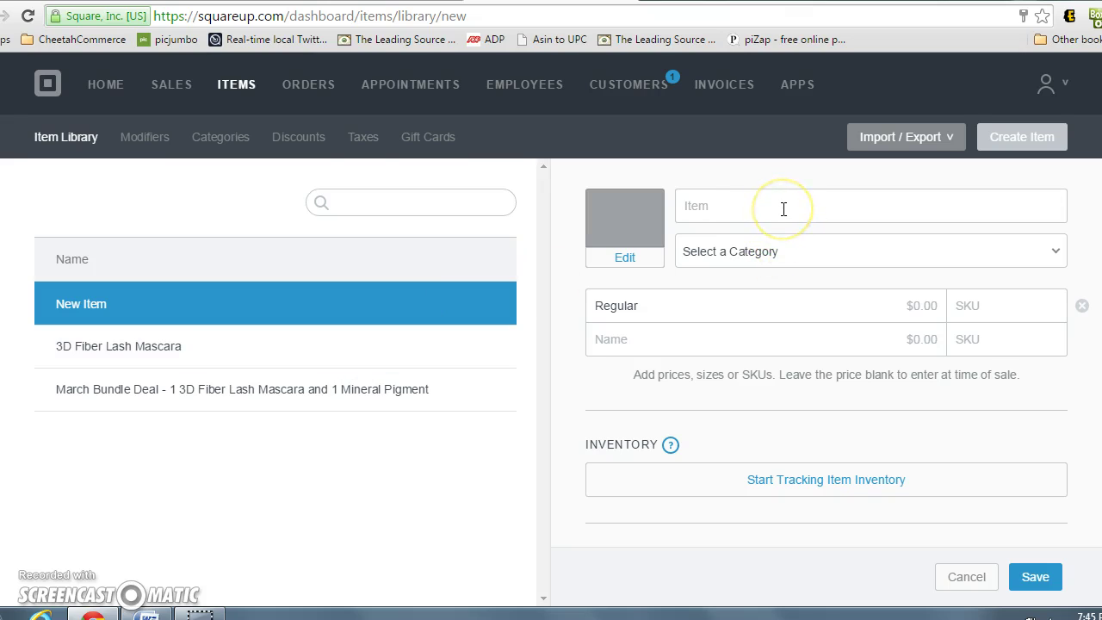
pyautogui.click(783, 209)
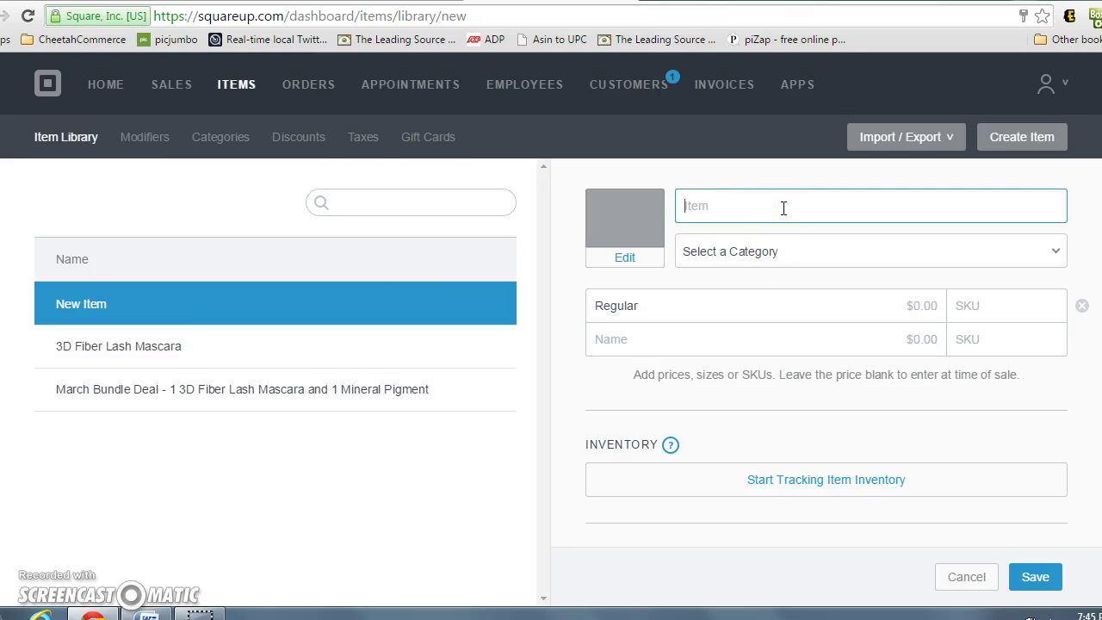
pyautogui.write('Sample')
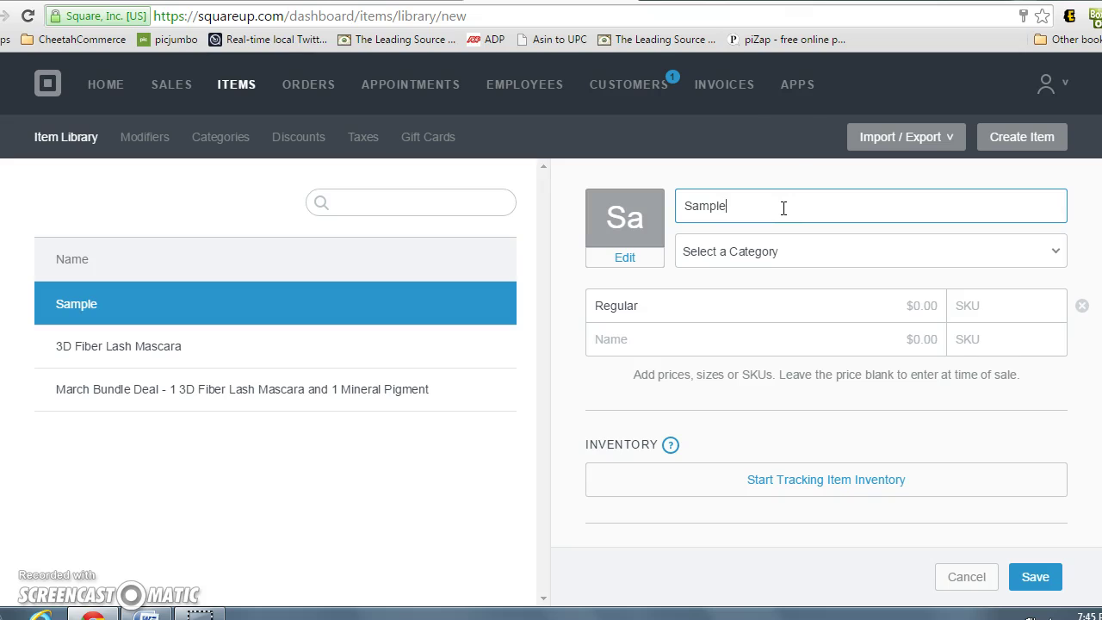
pyautogui.click(764, 250)
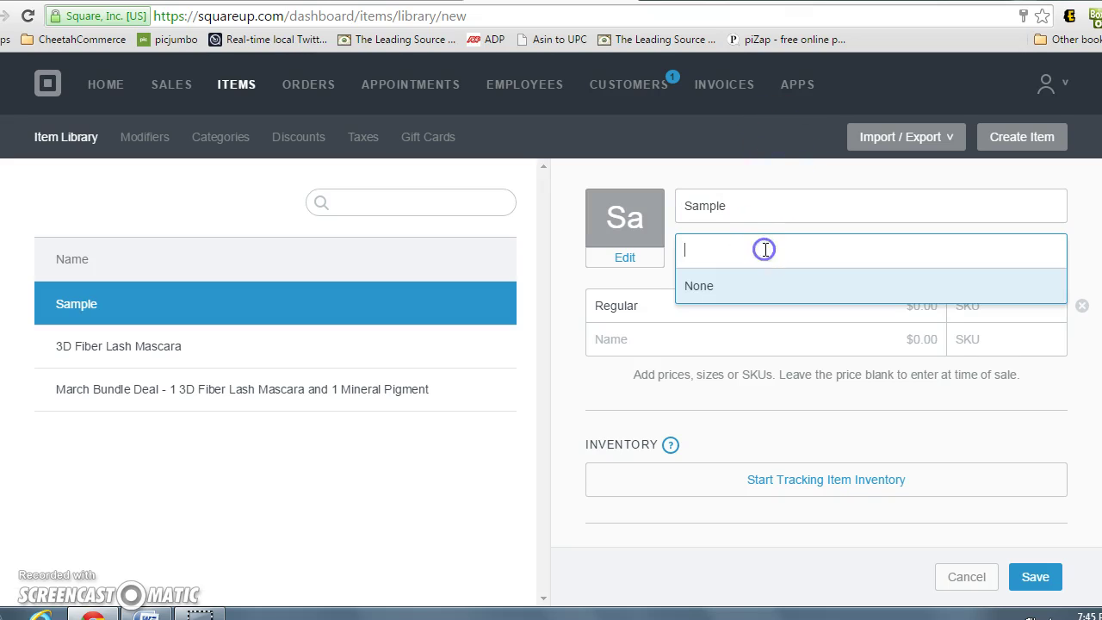
pyautogui.click(745, 286)
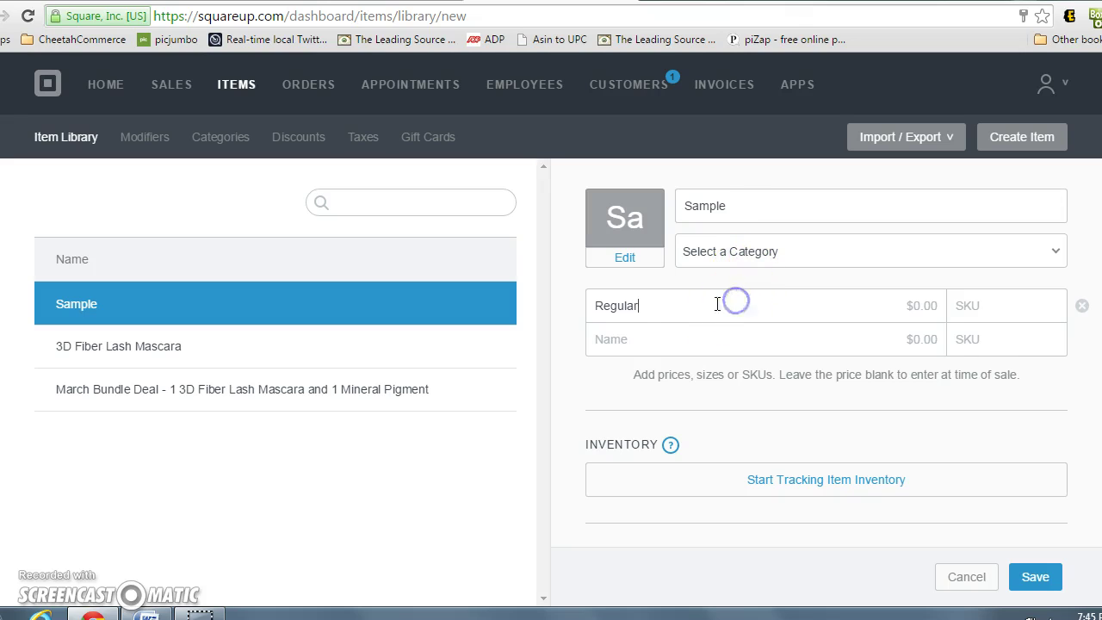
# Price the Sample item's regular variation at 32.00
pyautogui.click(941, 312)
pyautogui.click(717, 310)
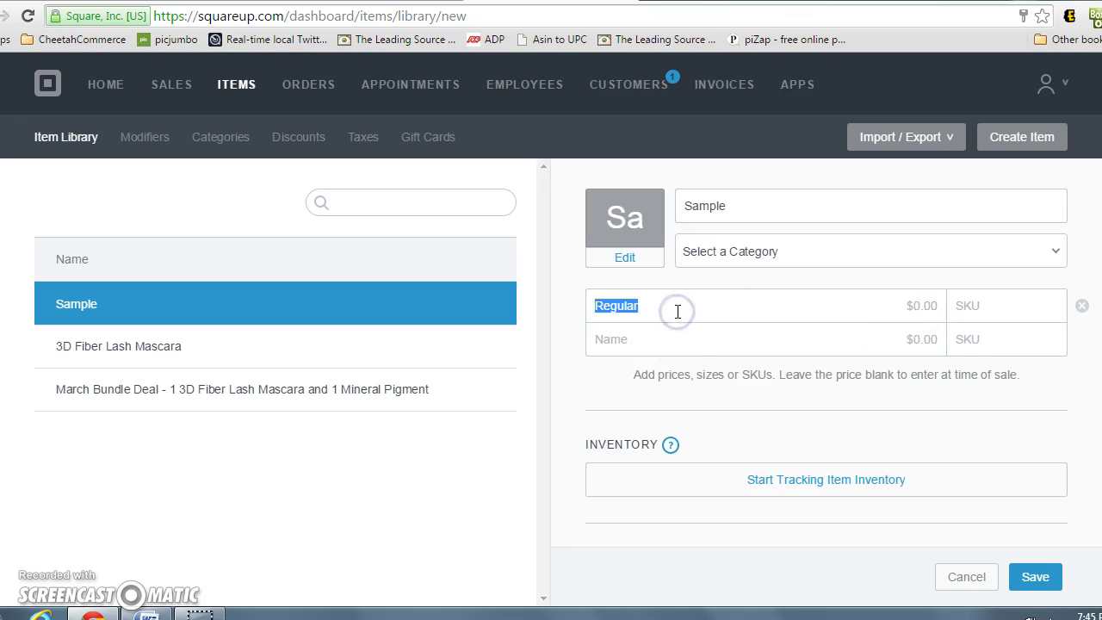
pyautogui.write('32.00')
pyautogui.click(950, 294)
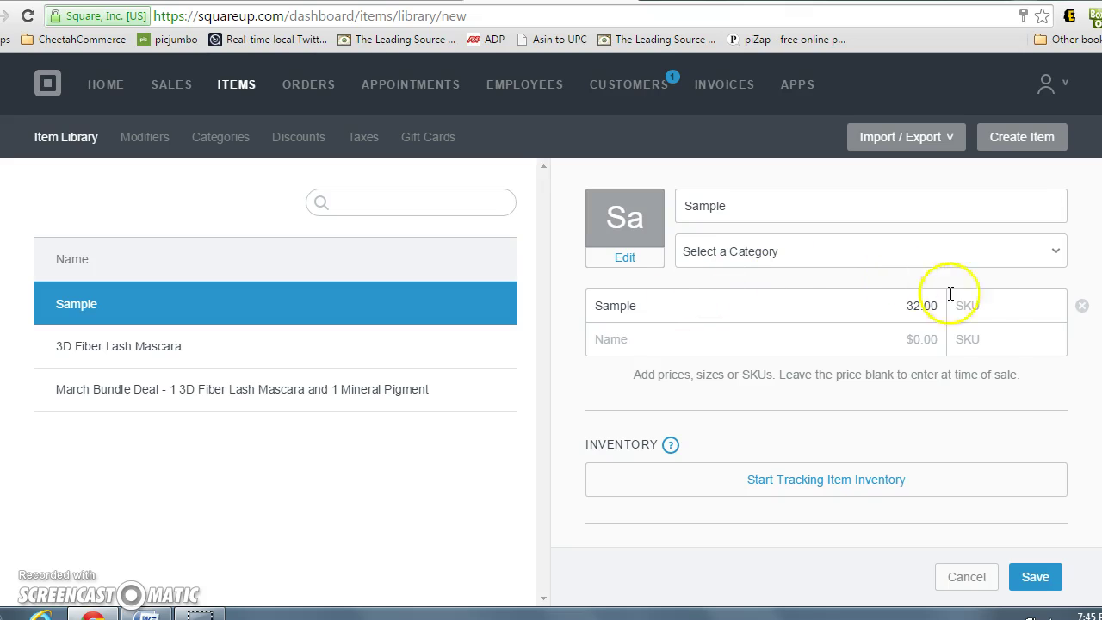
pyautogui.click(873, 449)
# Check PA Sales Tax is applied, save the Sample item, and return to Invoices
pyautogui.scroll(-3, 872, 449)
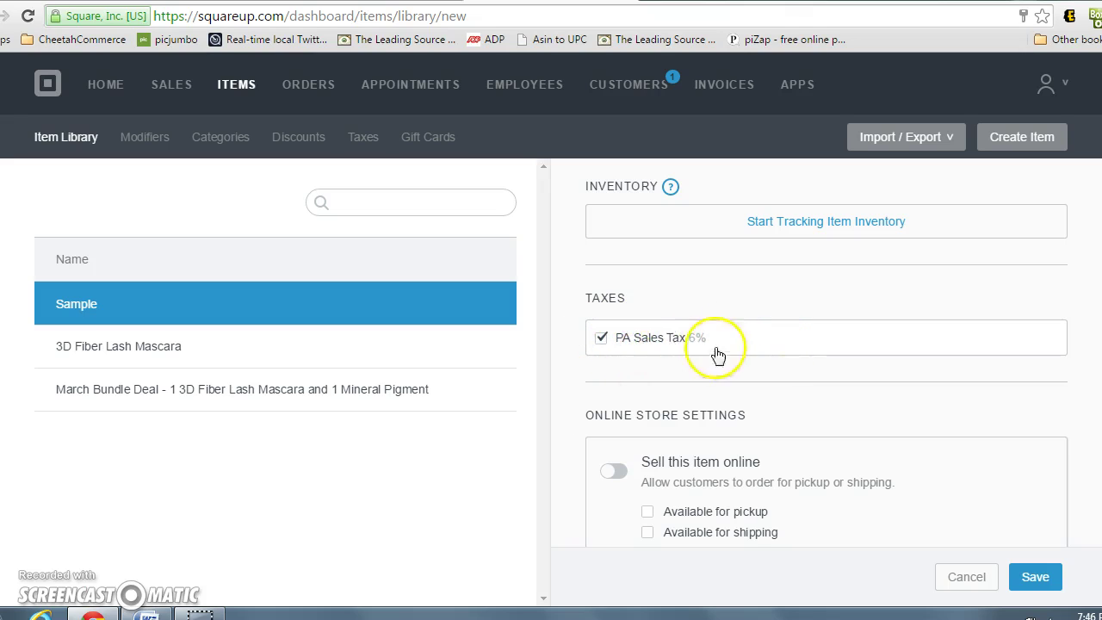
pyautogui.scroll(-1, 727, 341)
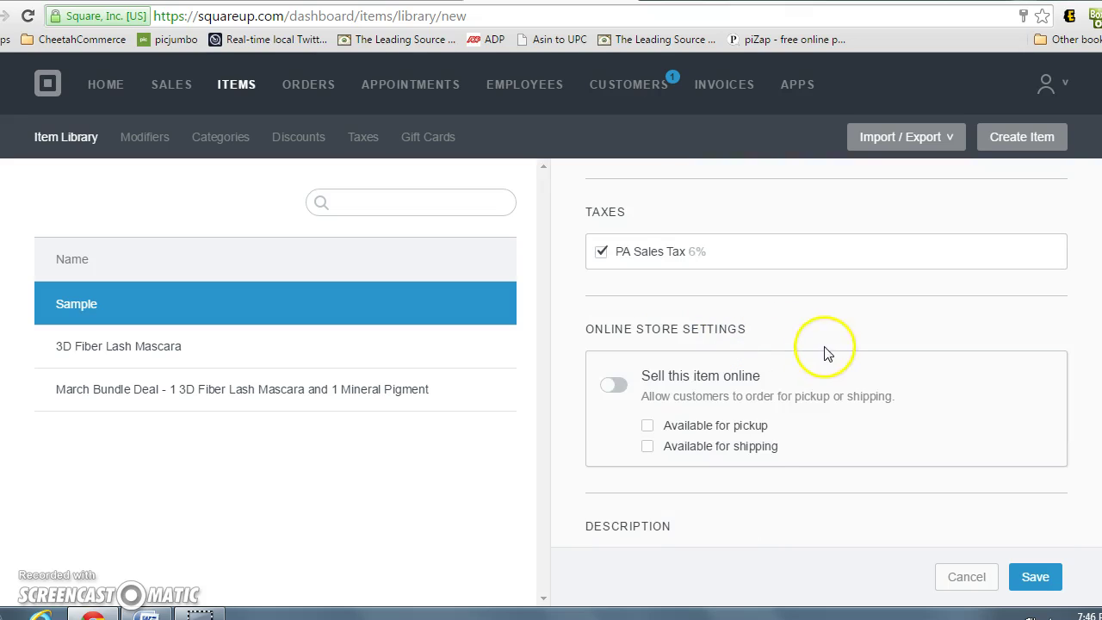
pyautogui.scroll(-1, 703, 437)
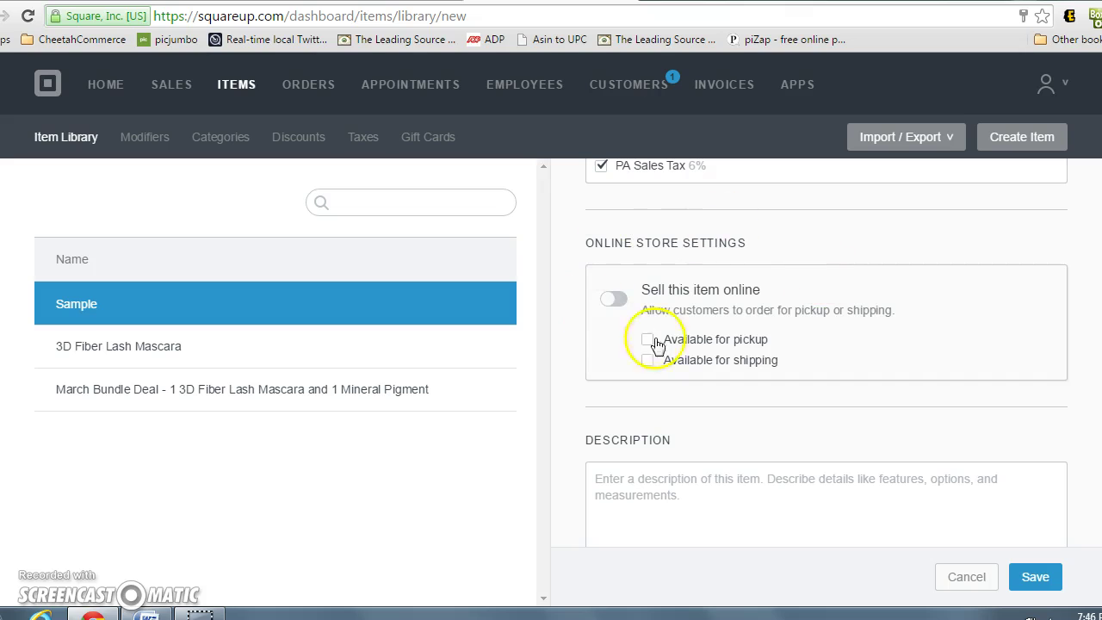
pyautogui.scroll(-2, 698, 354)
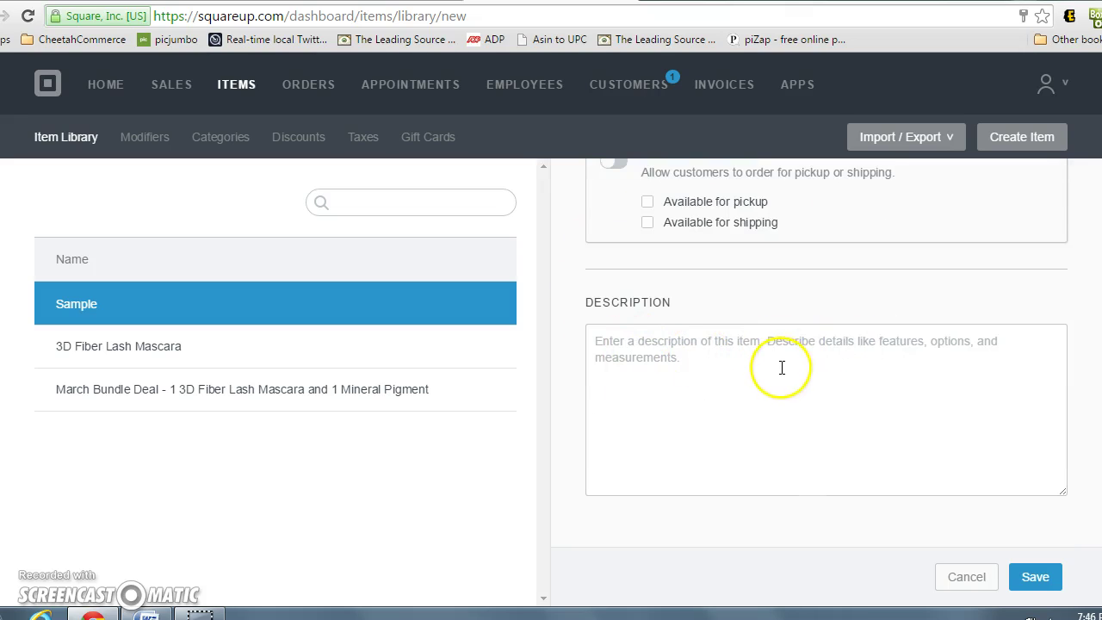
pyautogui.scroll(2, 780, 368)
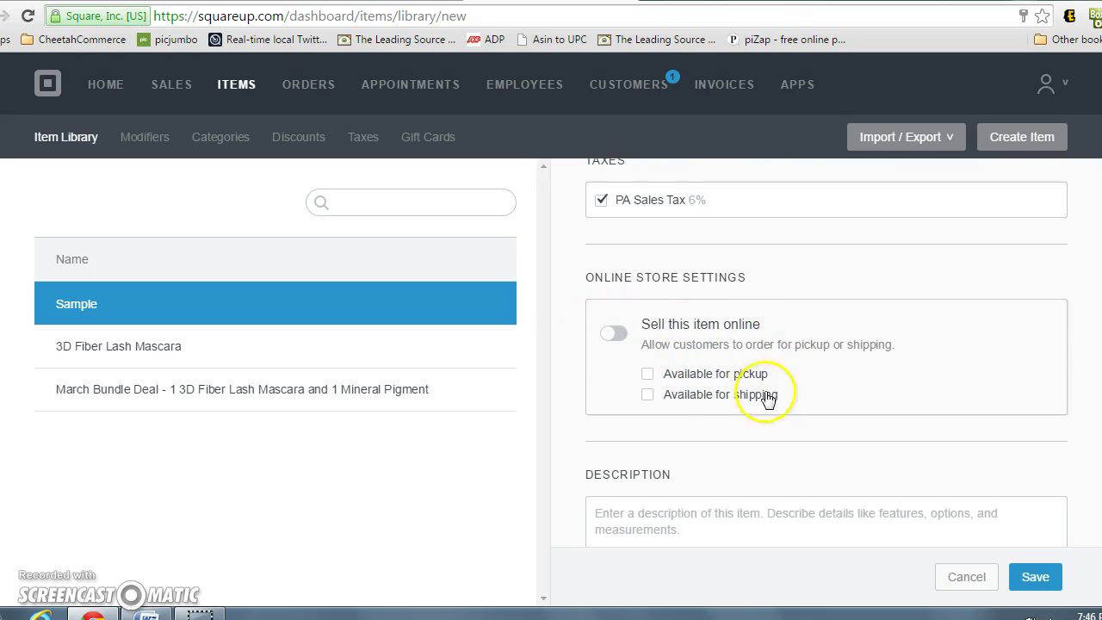
pyautogui.scroll(-2, 763, 379)
pyautogui.click(1048, 592)
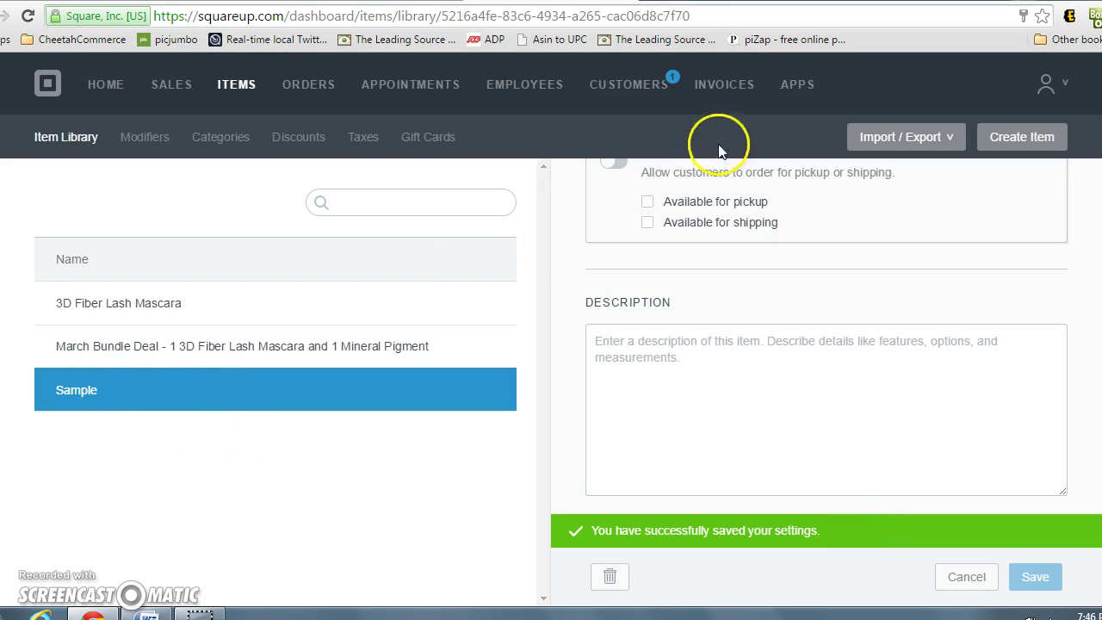
pyautogui.click(724, 84)
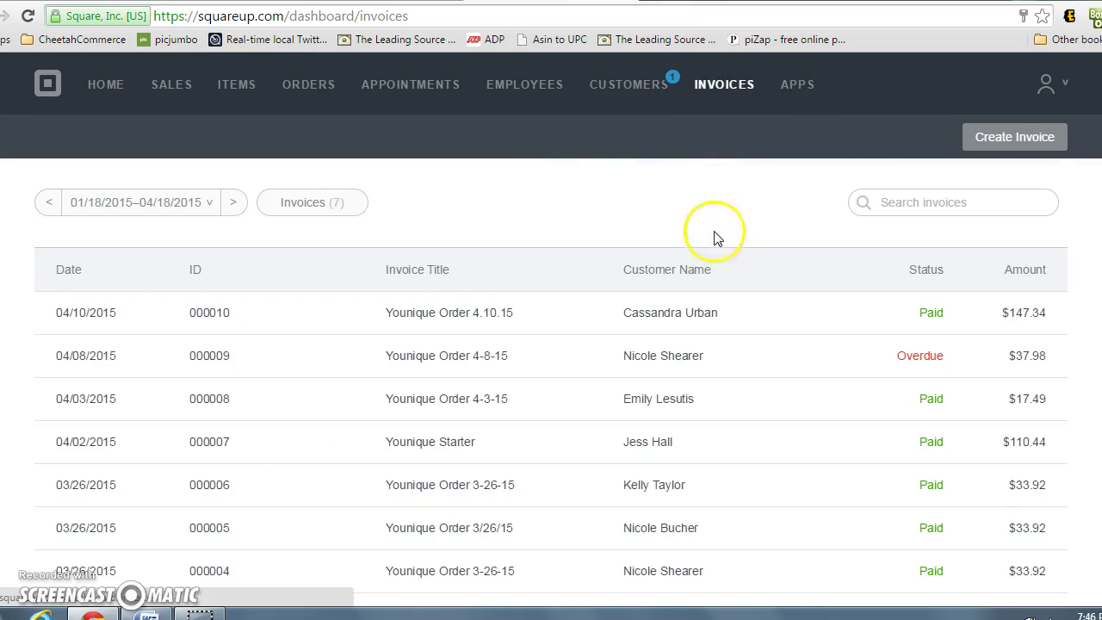
# Create a new invoice with one Sample line item at $32.00
pyautogui.click(1015, 148)
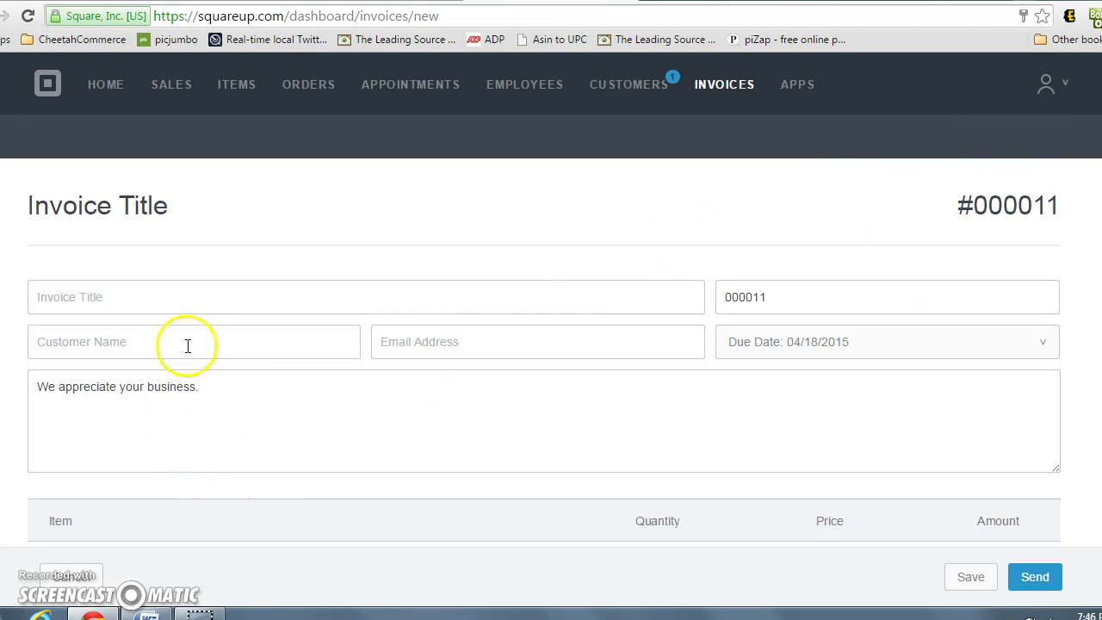
pyautogui.scroll(-3, 194, 350)
pyautogui.click(204, 351)
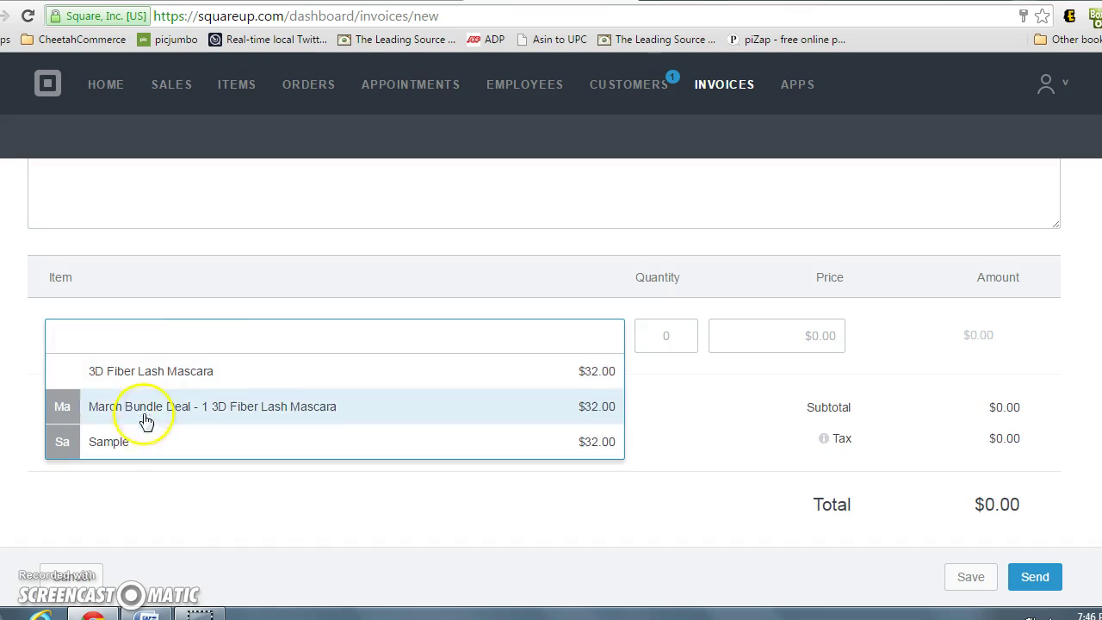
pyautogui.click(110, 442)
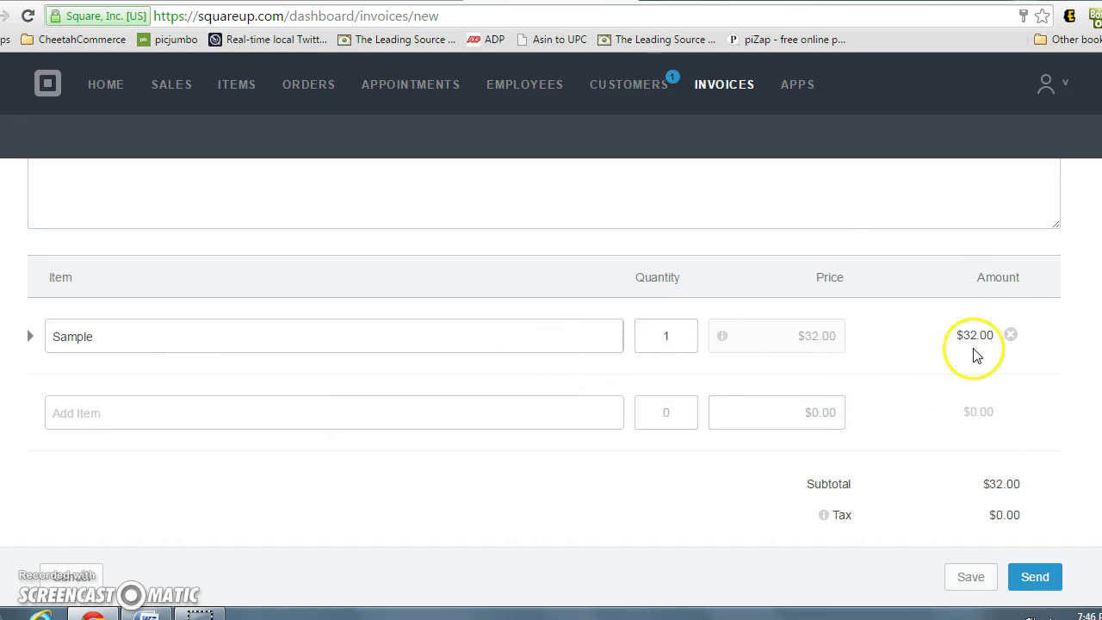
pyautogui.scroll(-1, 981, 354)
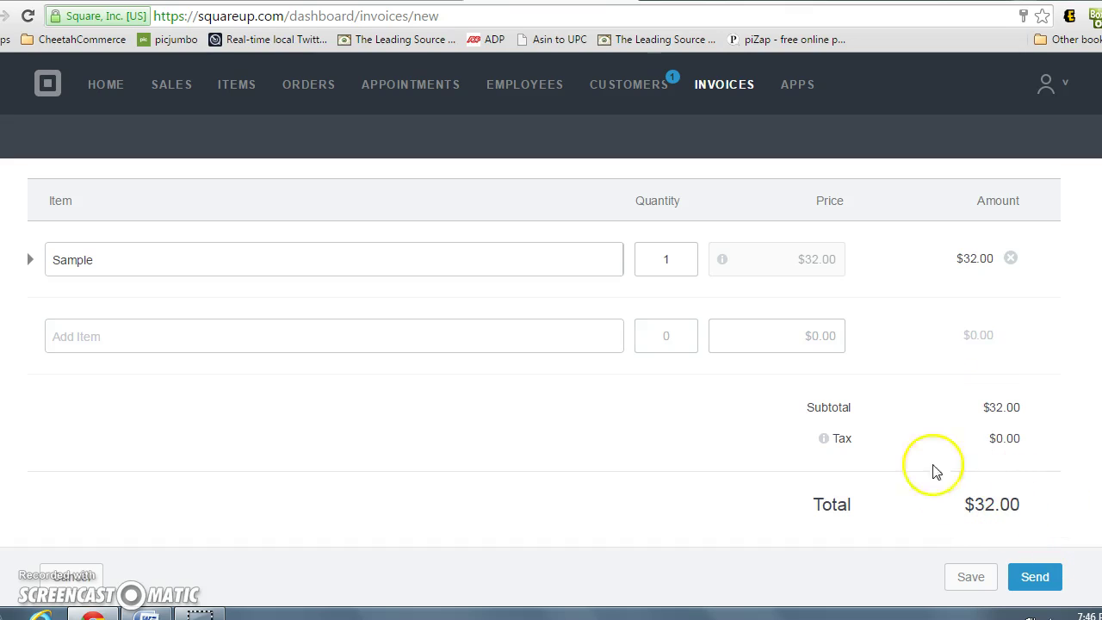